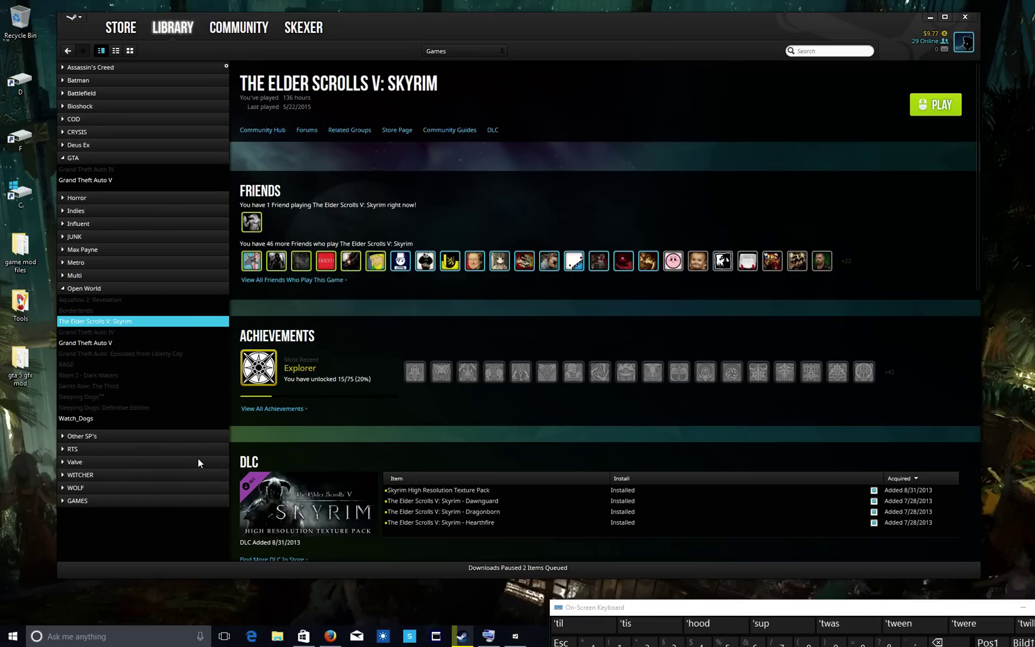
# Check the Start menu, then launch Steam Tile and hide it to reveal the library
pyautogui.click(13, 636)
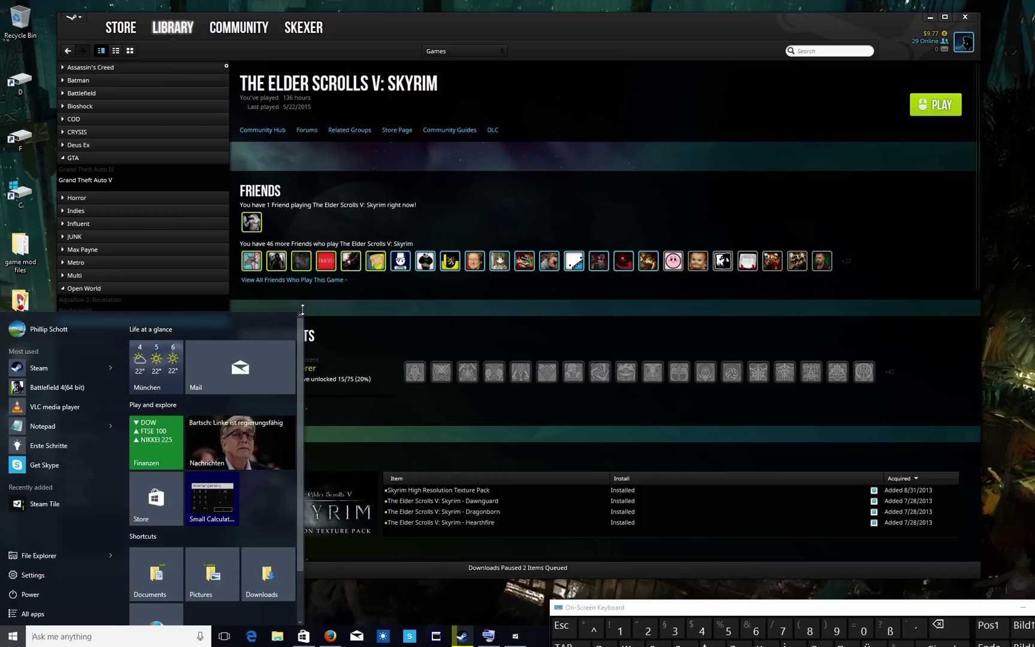
pyautogui.click(480, 30)
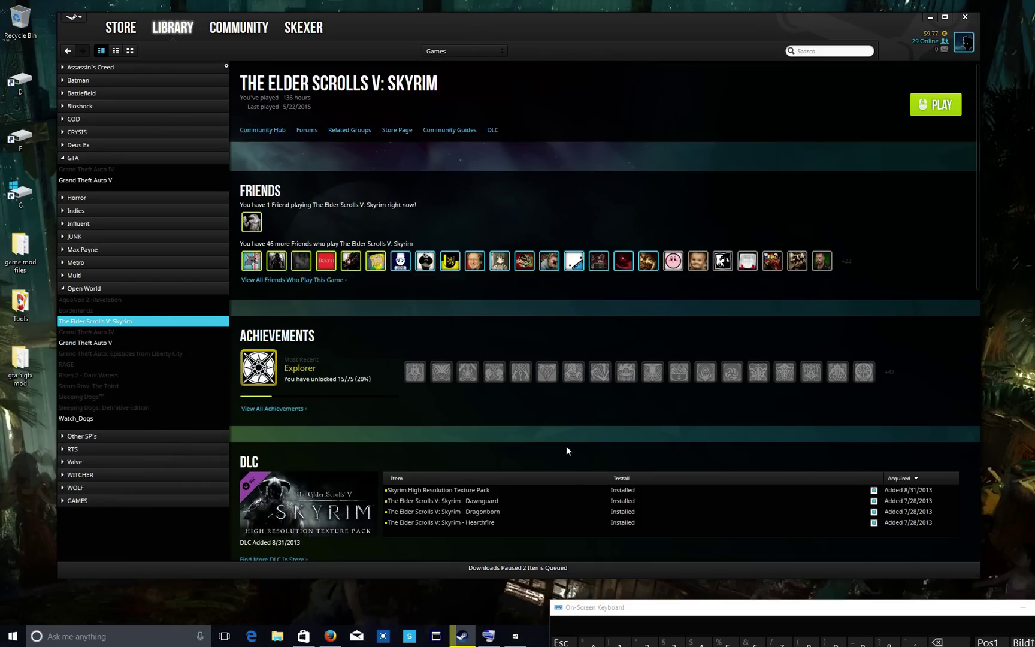
pyautogui.click(515, 636)
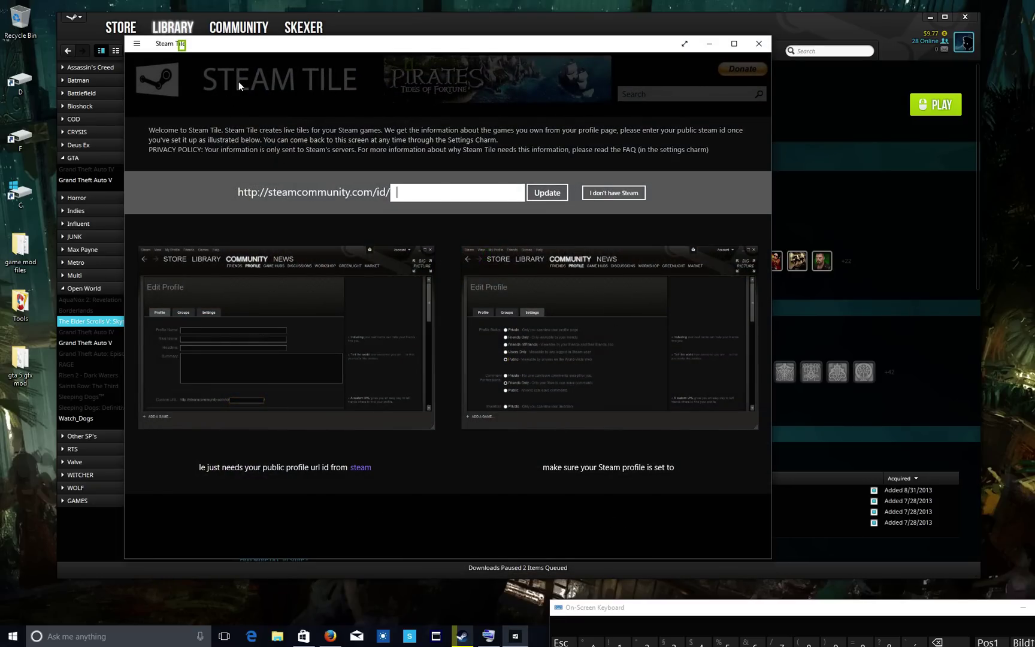
pyautogui.click(709, 43)
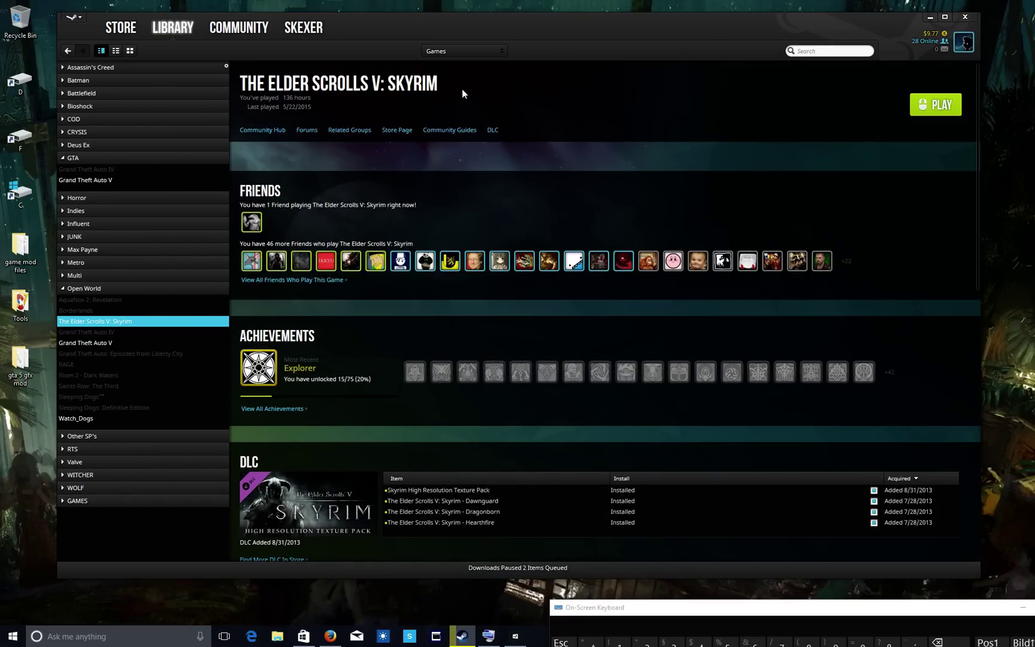
# Bring up the Steam Community profile and review its edit form and privacy settings
pyautogui.click(930, 17)
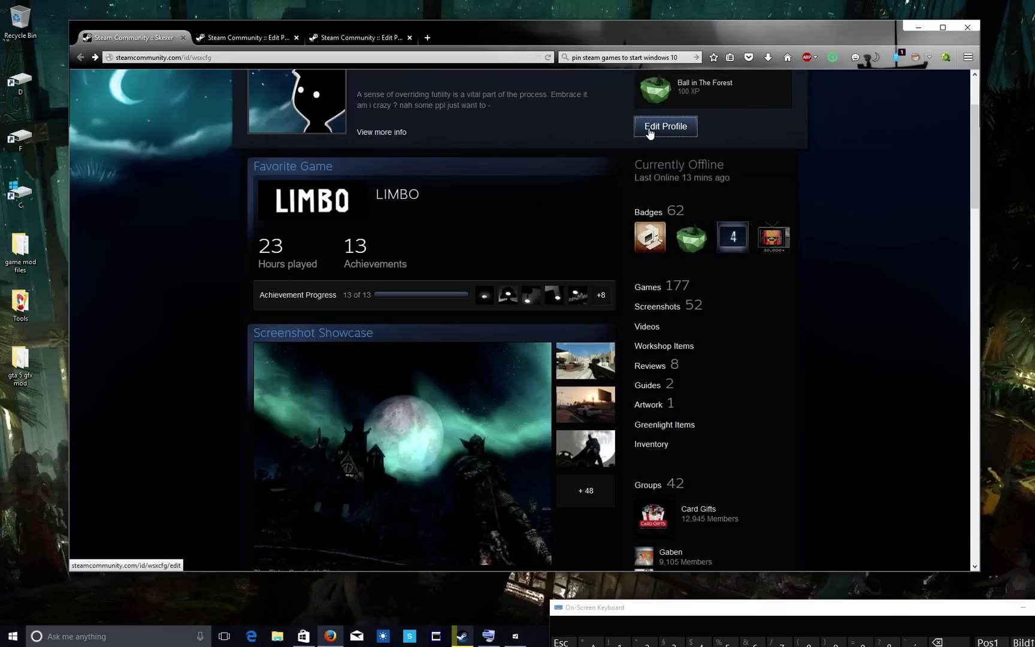
pyautogui.click(250, 39)
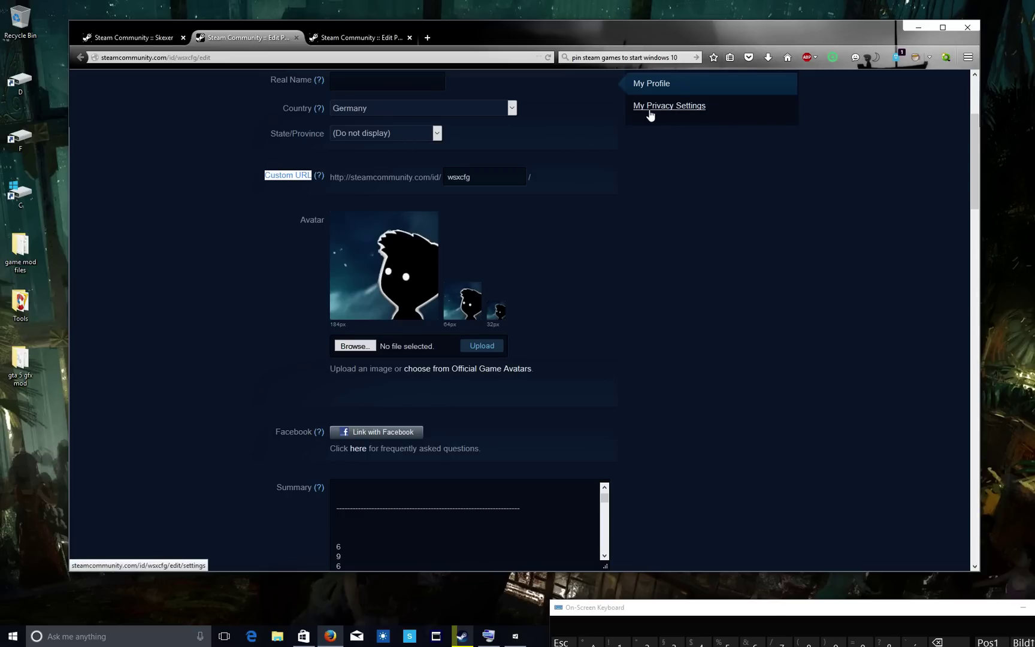
pyautogui.click(356, 38)
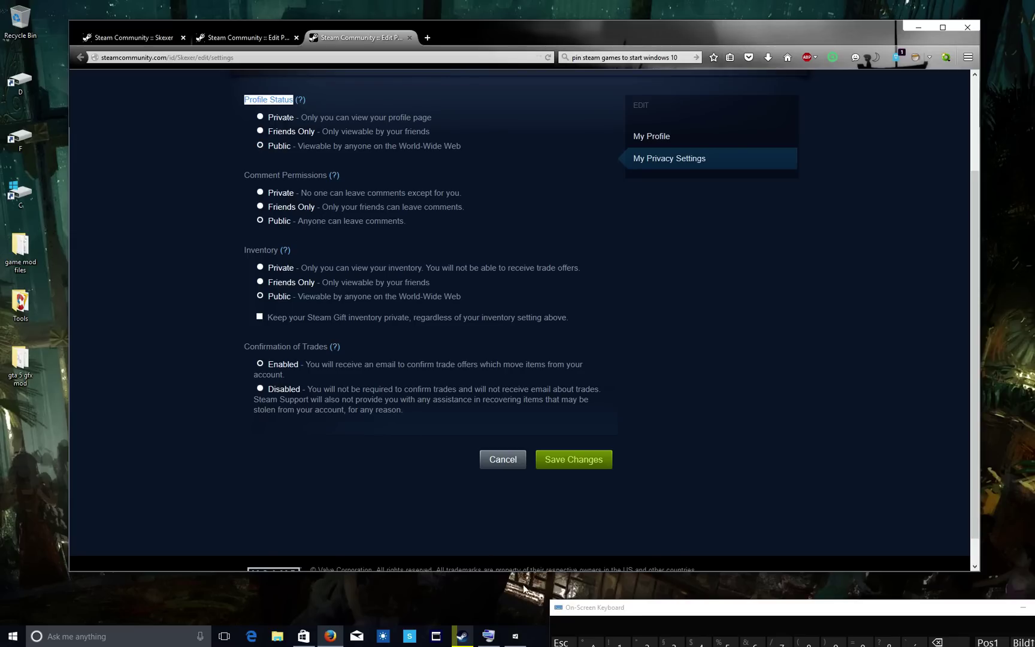
# Briefly show the Steam Tile app, hide it again, and open the Start menu
pyautogui.click(525, 640)
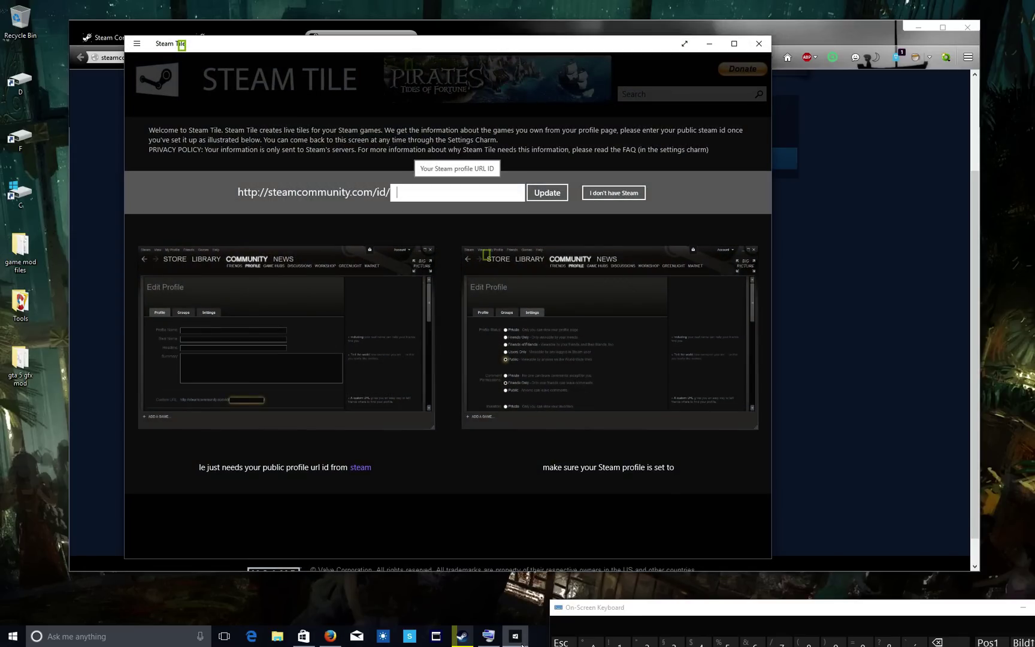
pyautogui.click(521, 640)
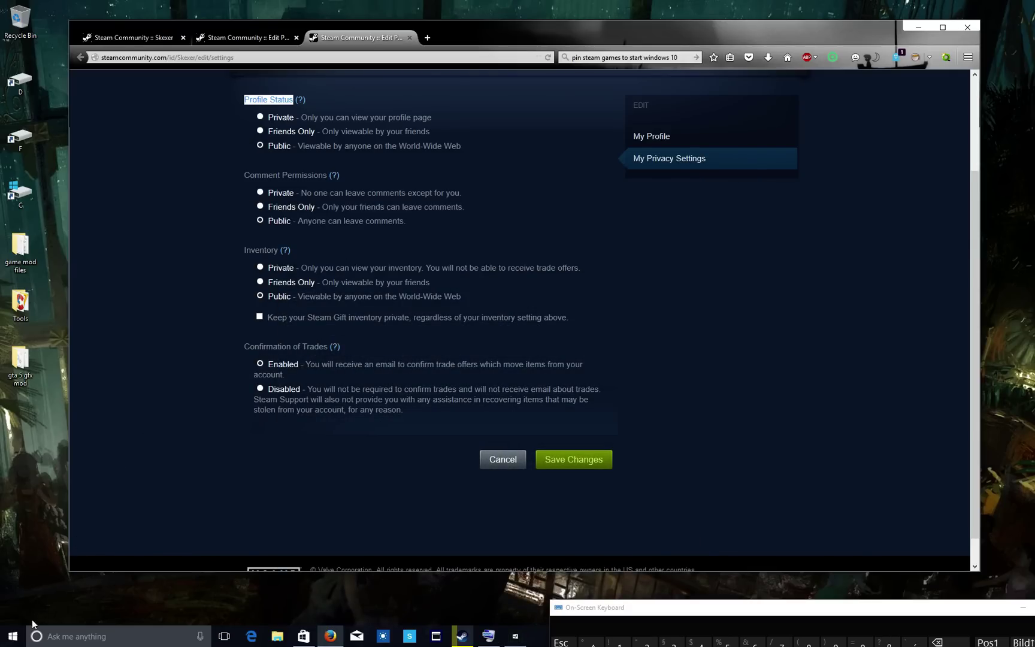
pyautogui.click(13, 636)
# Return to the Edit Profile page and copy the profile's custom URL ID
pyautogui.click(688, 287)
pyautogui.click(244, 41)
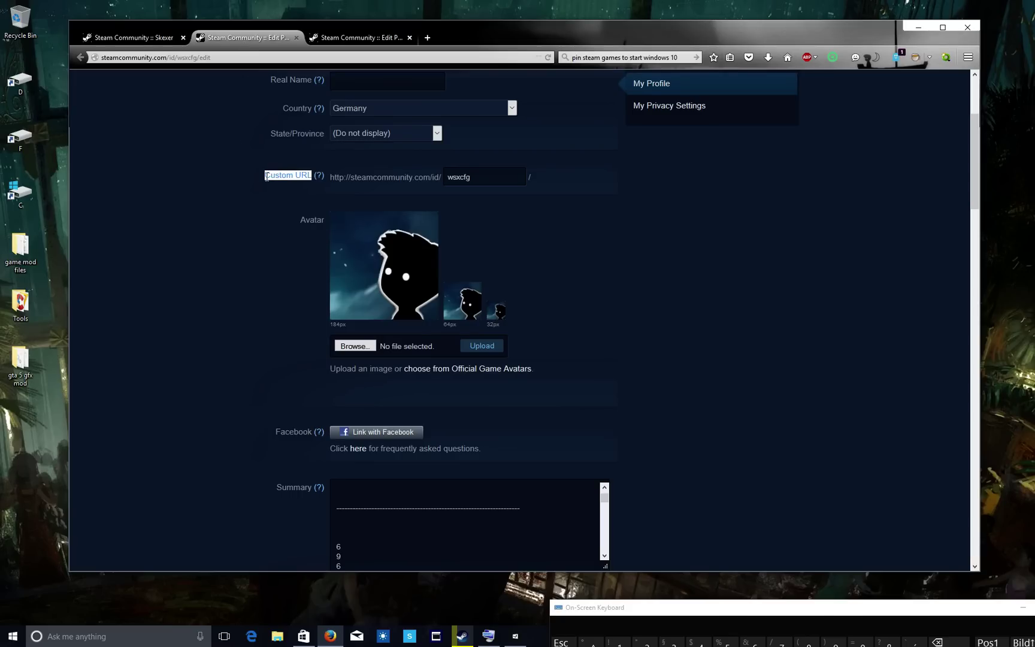
pyautogui.doubleClick(463, 178)
pyautogui.rightClick(465, 179)
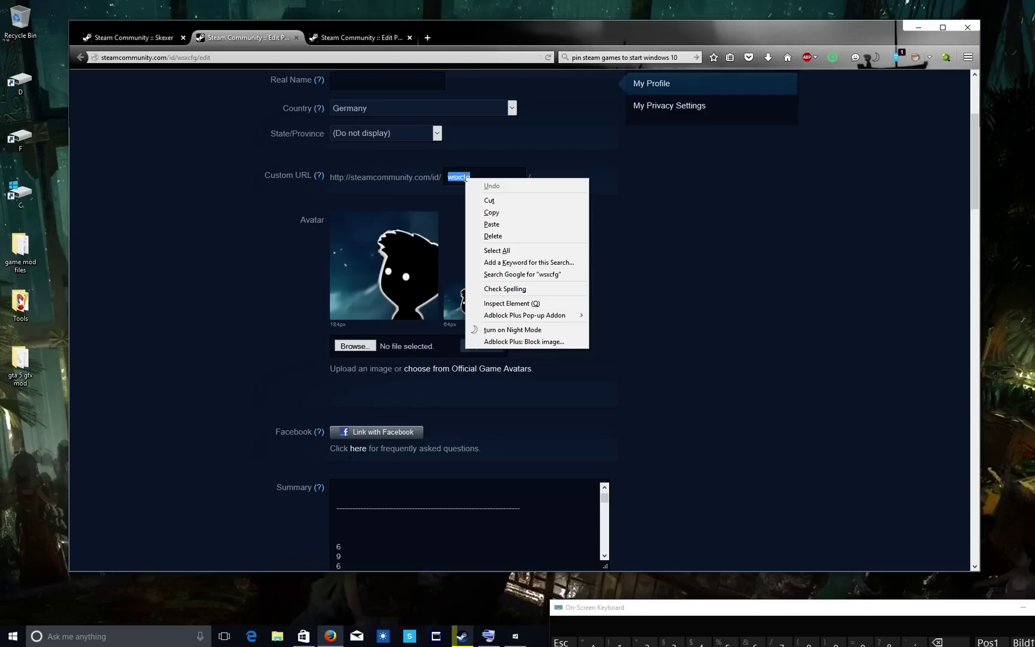
pyautogui.click(485, 214)
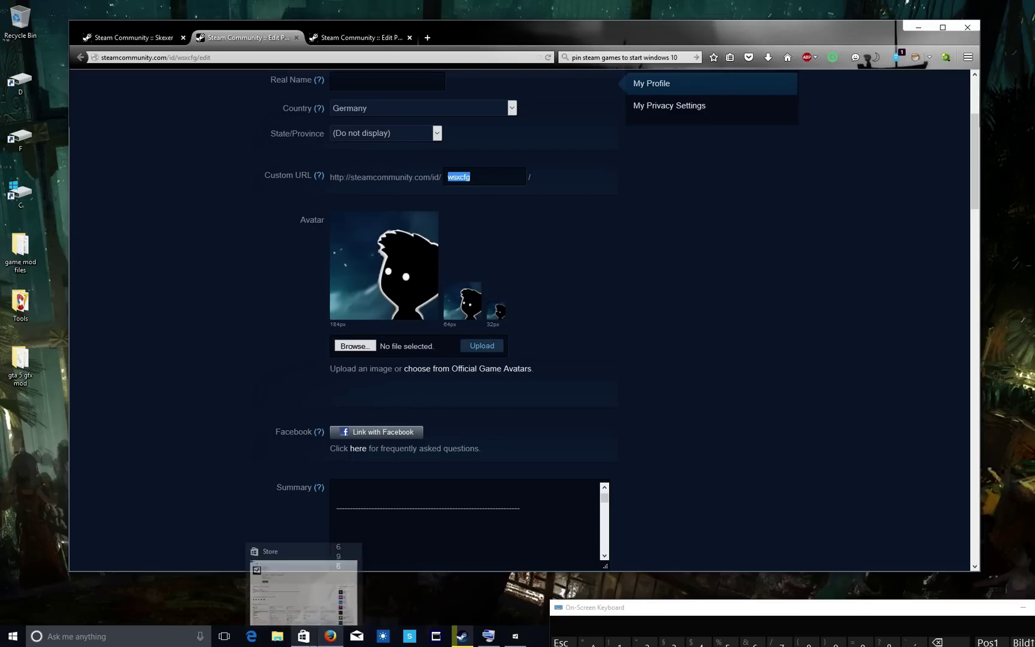
pyautogui.click(303, 584)
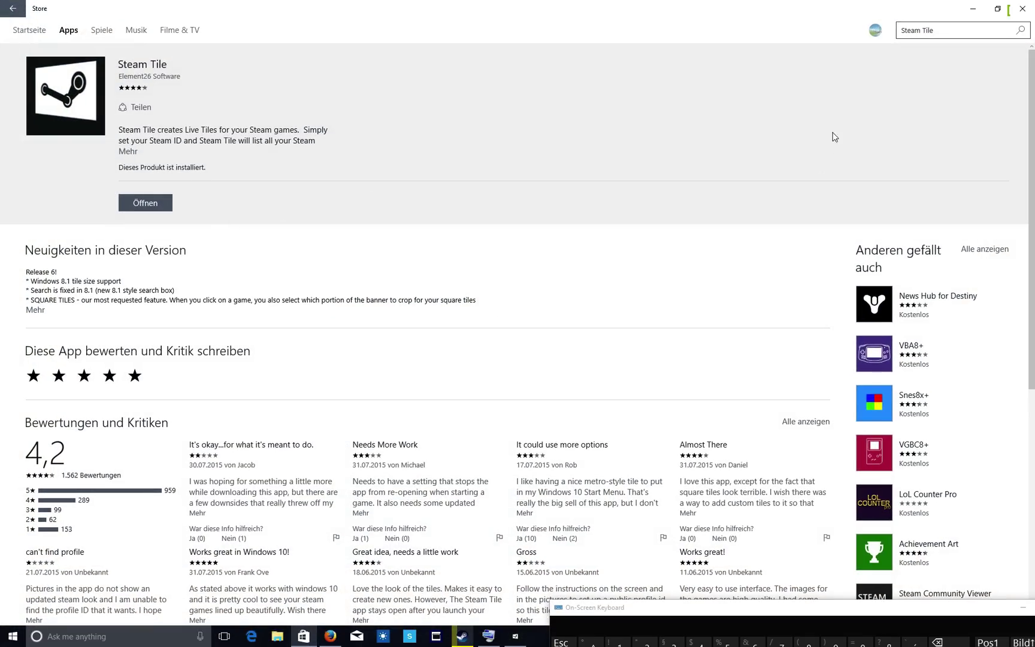
# From the Microsoft Store's Steam Tile page, launch the installed app with Öffnen
pyautogui.click(933, 31)
pyautogui.click(146, 203)
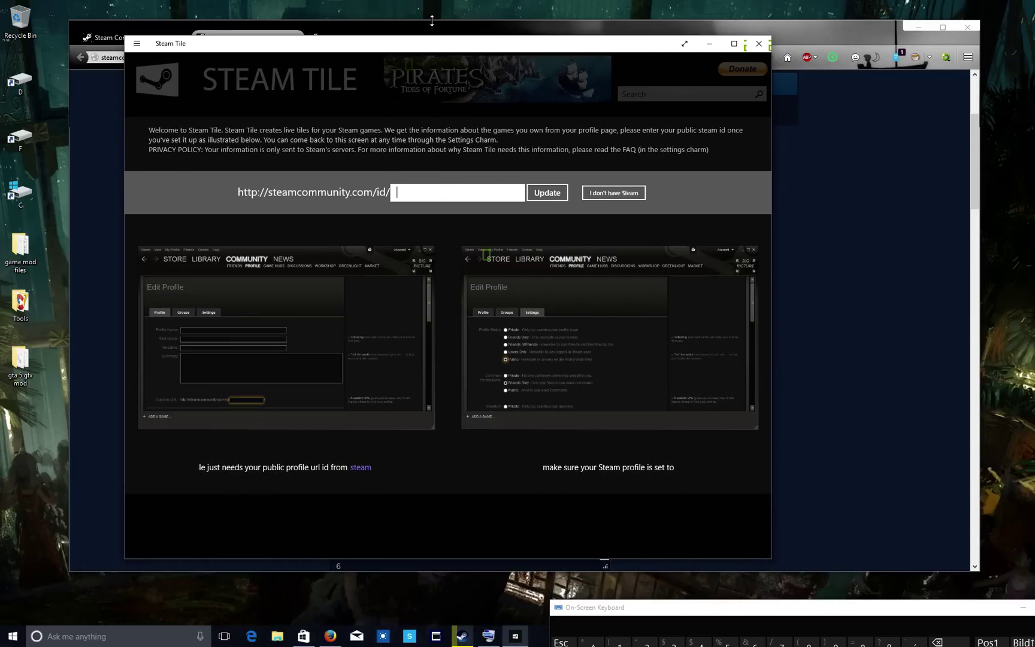
# Paste the copied profile ID into Steam Tile and update to load the owned games
pyautogui.moveTo(443, 43); pyautogui.dragTo(441, 336)
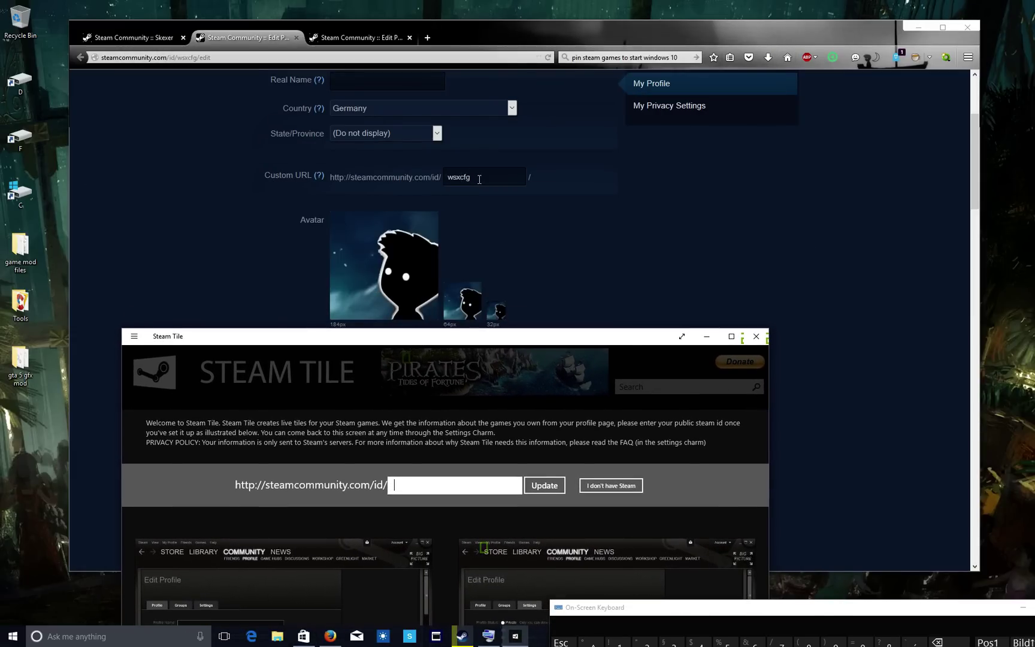
pyautogui.moveTo(446, 342); pyautogui.dragTo(489, 67)
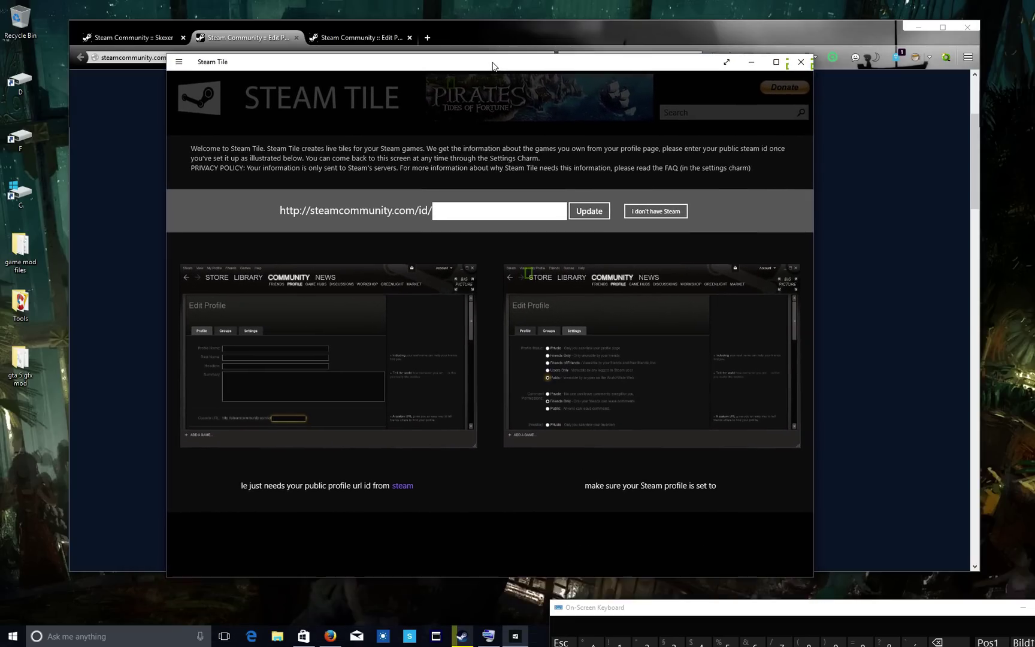
pyautogui.rightClick(451, 214)
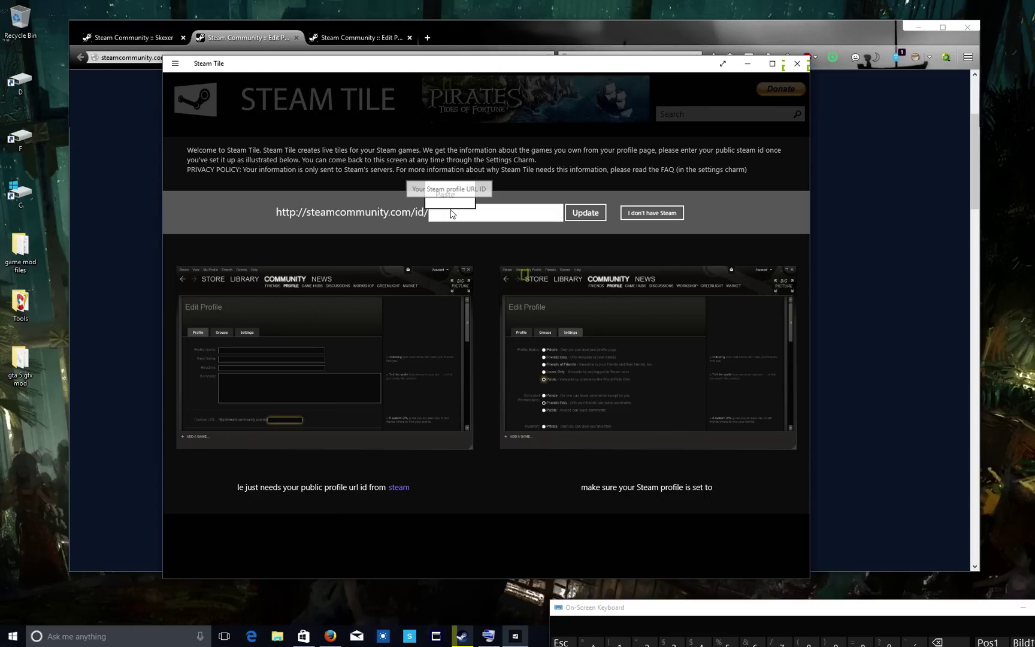
pyautogui.click(451, 199)
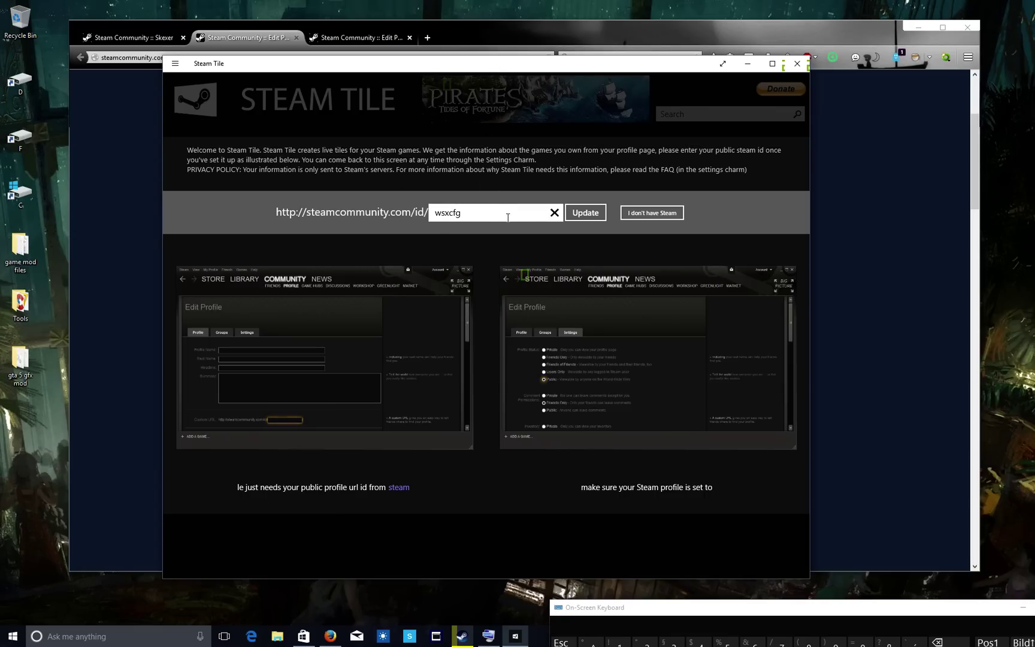
pyautogui.click(586, 215)
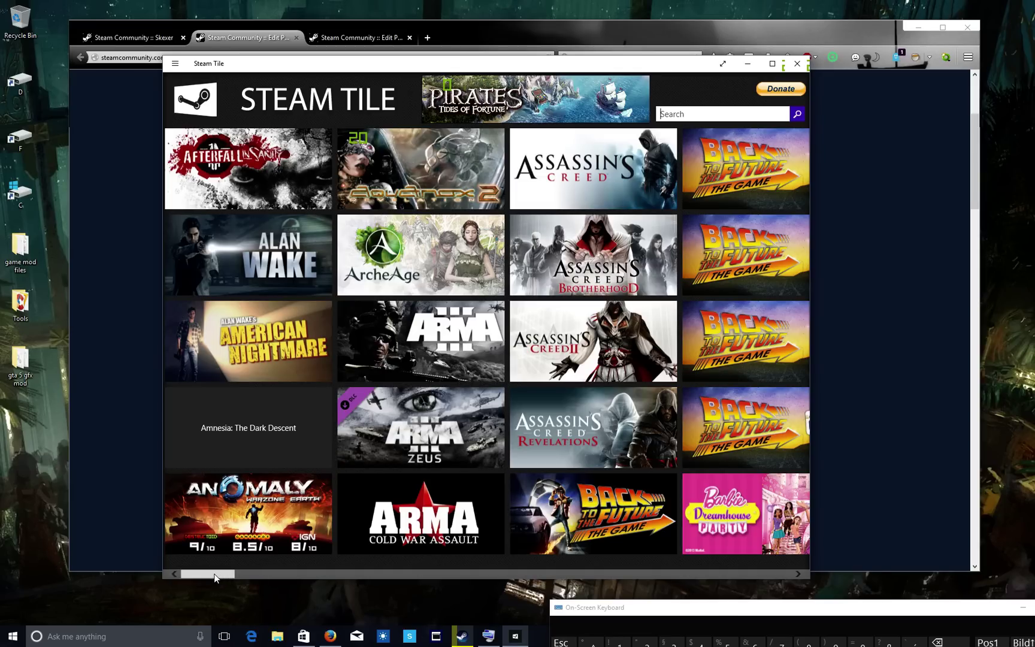
# Pin Assassin's Creed Brotherhood, Assassin's Creed II and ARMA III to Start, dismissing the tip
pyautogui.click(571, 268)
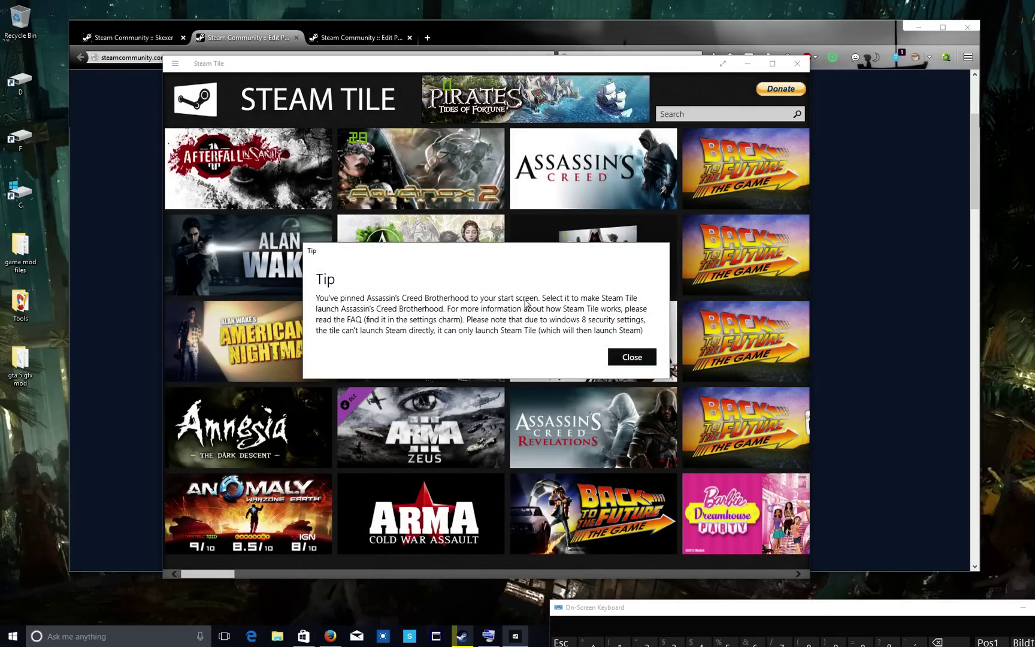
pyautogui.click(632, 357)
pyautogui.click(568, 202)
pyautogui.click(590, 346)
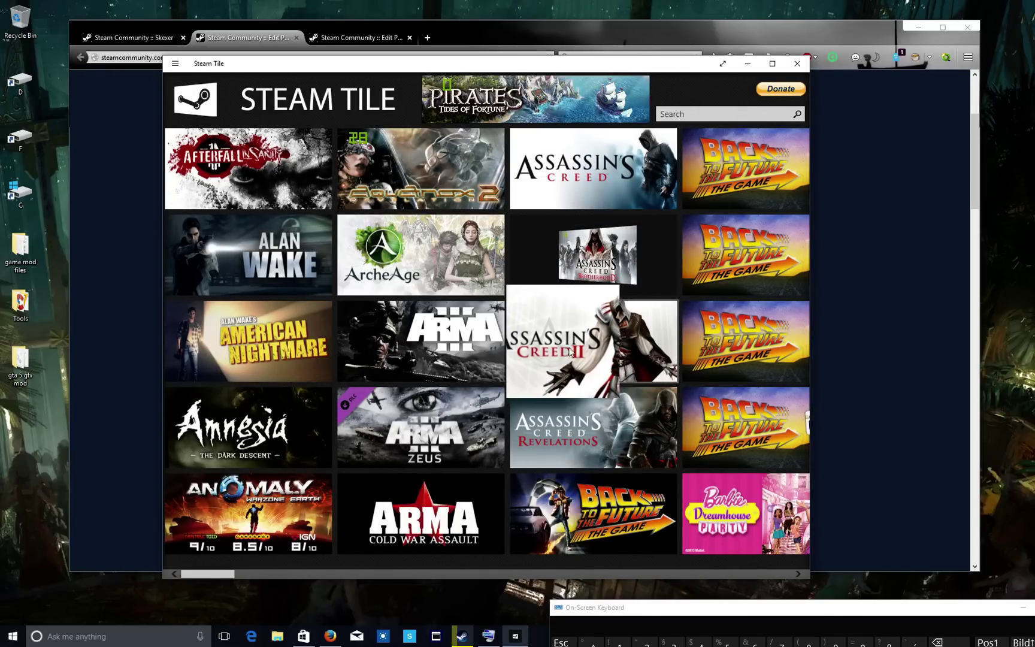
pyautogui.click(431, 341)
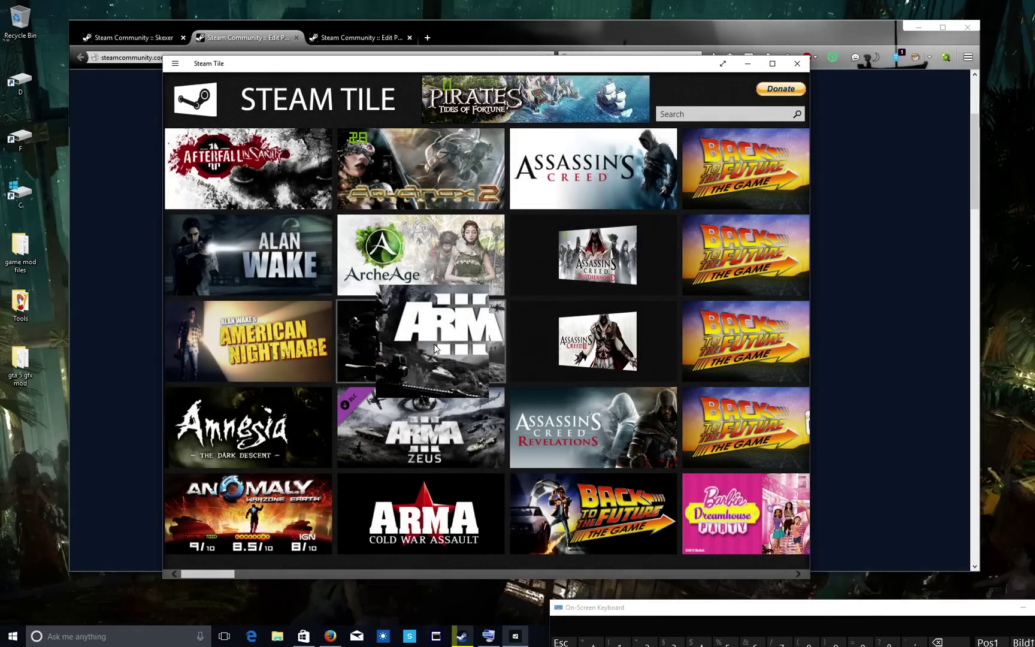
pyautogui.moveTo(224, 575); pyautogui.dragTo(769, 573)
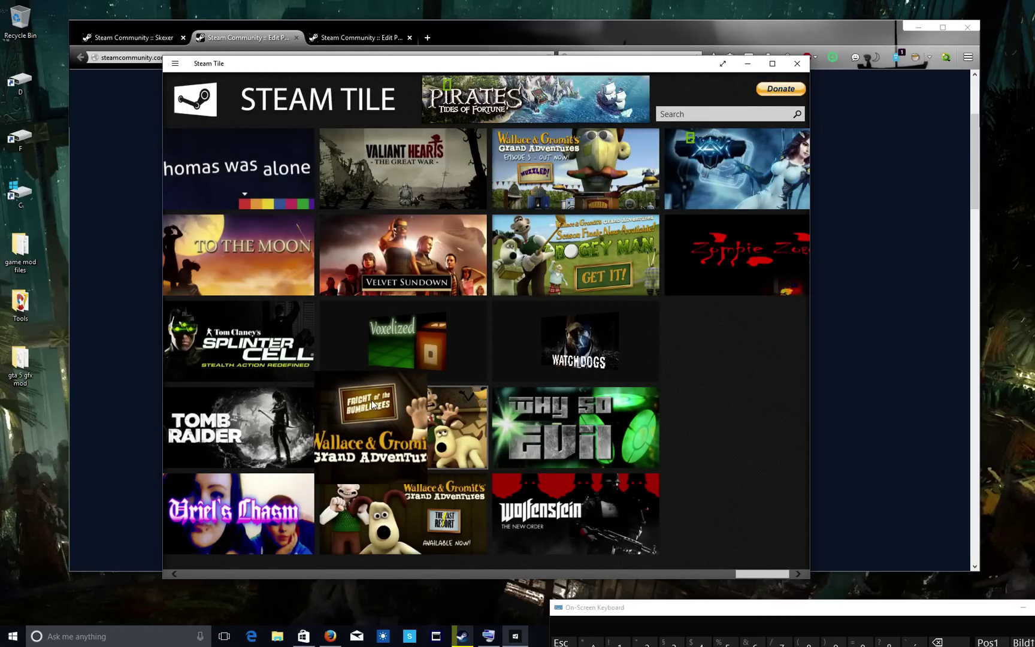
pyautogui.click(18, 634)
# Resize the Assassin's Creed tile to Wide and the Skyrim tile to Large
pyautogui.scroll(-3, 192, 515)
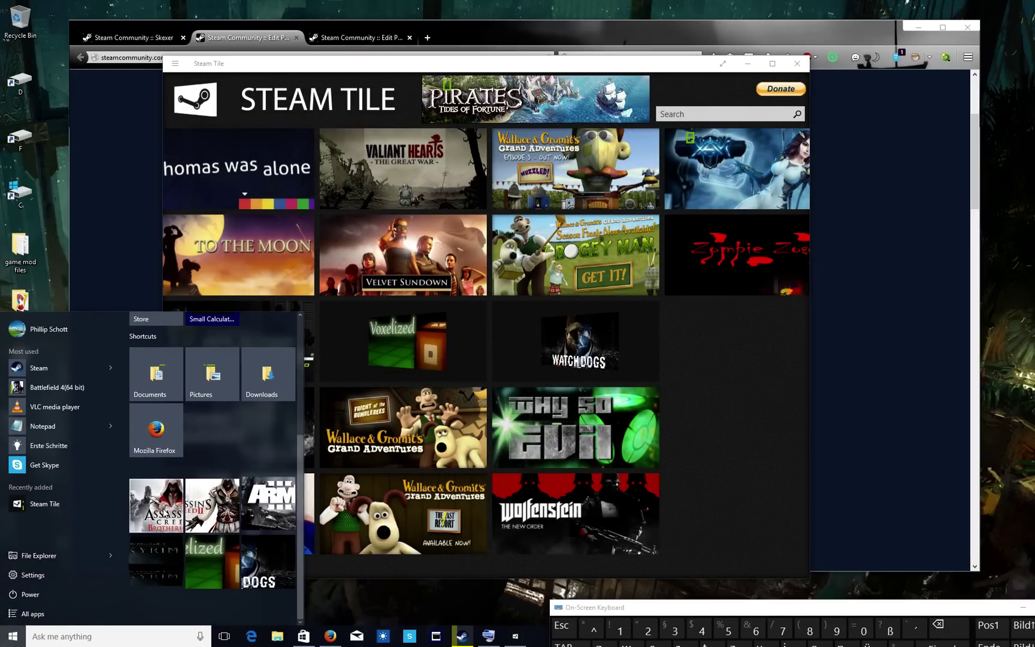
pyautogui.rightClick(164, 510)
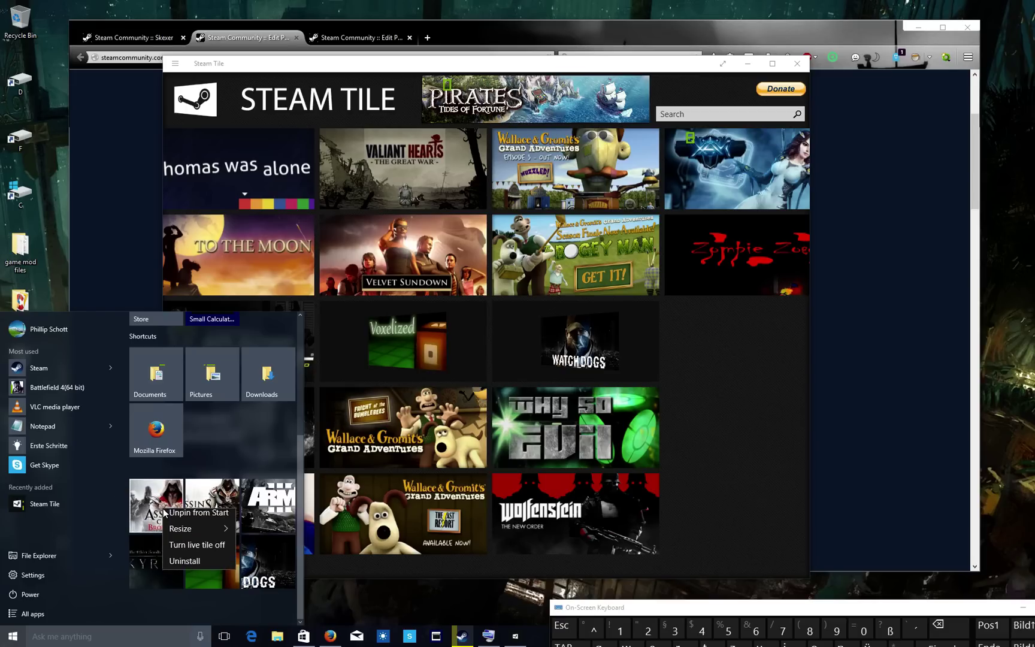
pyautogui.moveTo(199, 531)
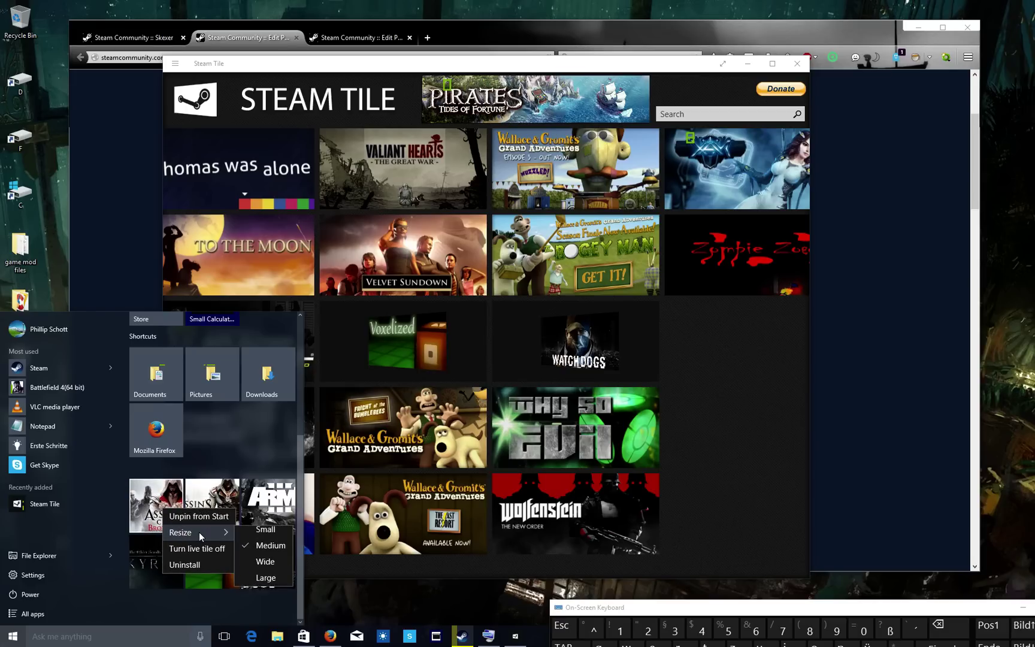
pyautogui.click(265, 565)
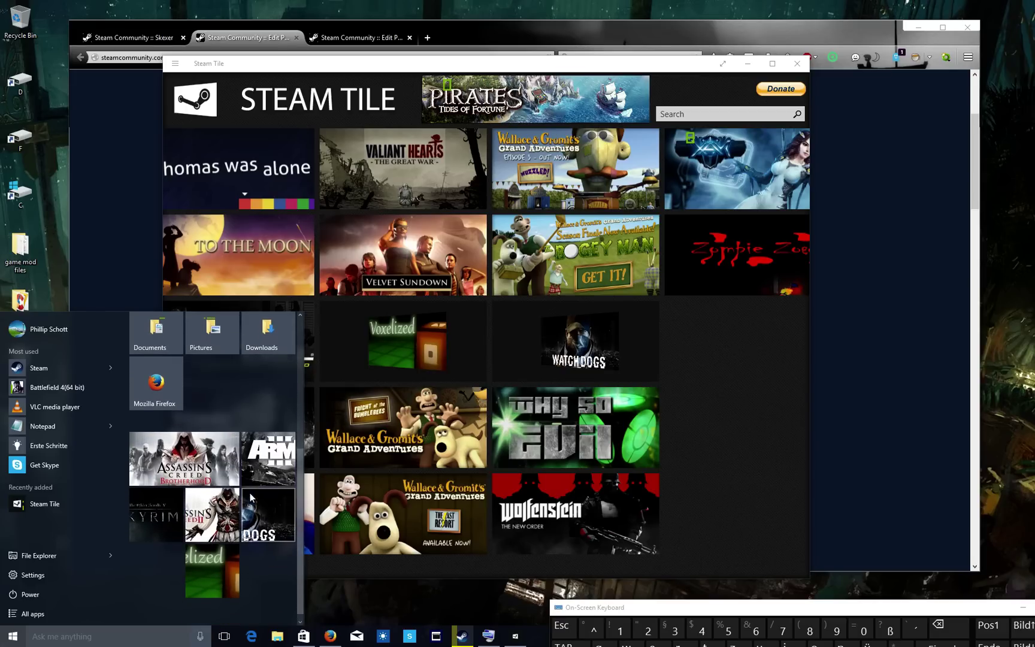
pyautogui.rightClick(158, 513)
pyautogui.moveTo(198, 537)
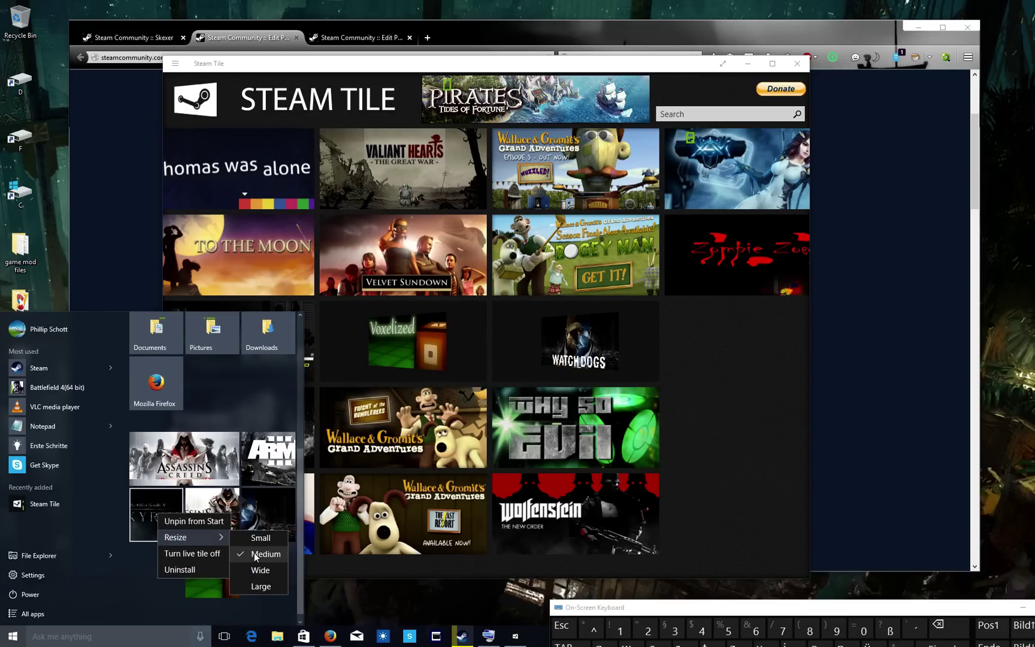
pyautogui.click(254, 585)
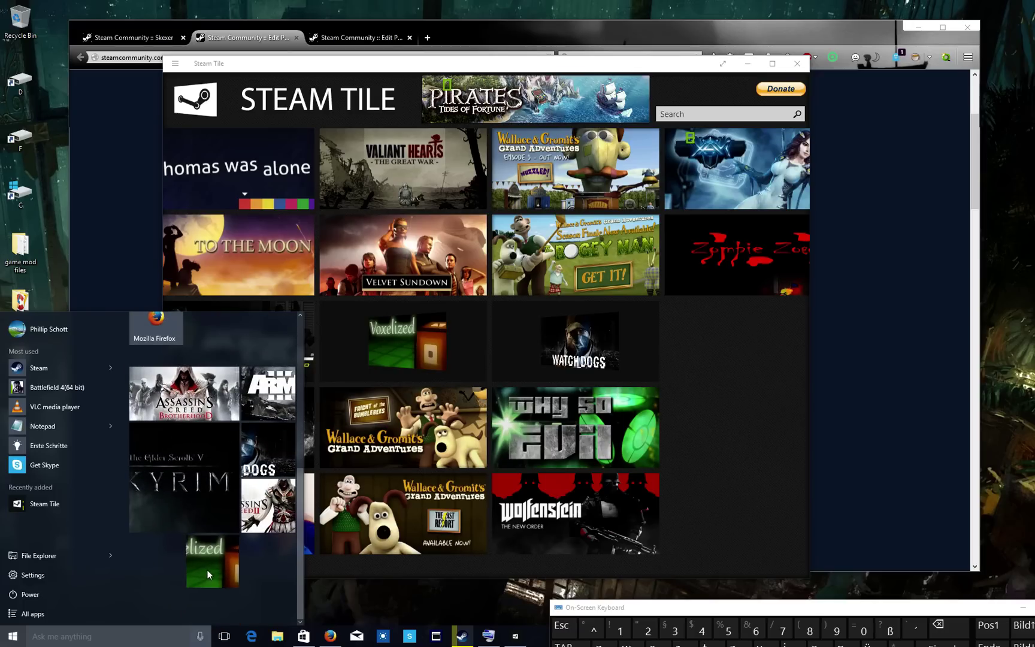
# Move the Voxelized tile up into the Shortcuts group beside Documents, then close Start
pyautogui.moveTo(207, 569); pyautogui.dragTo(185, 375)
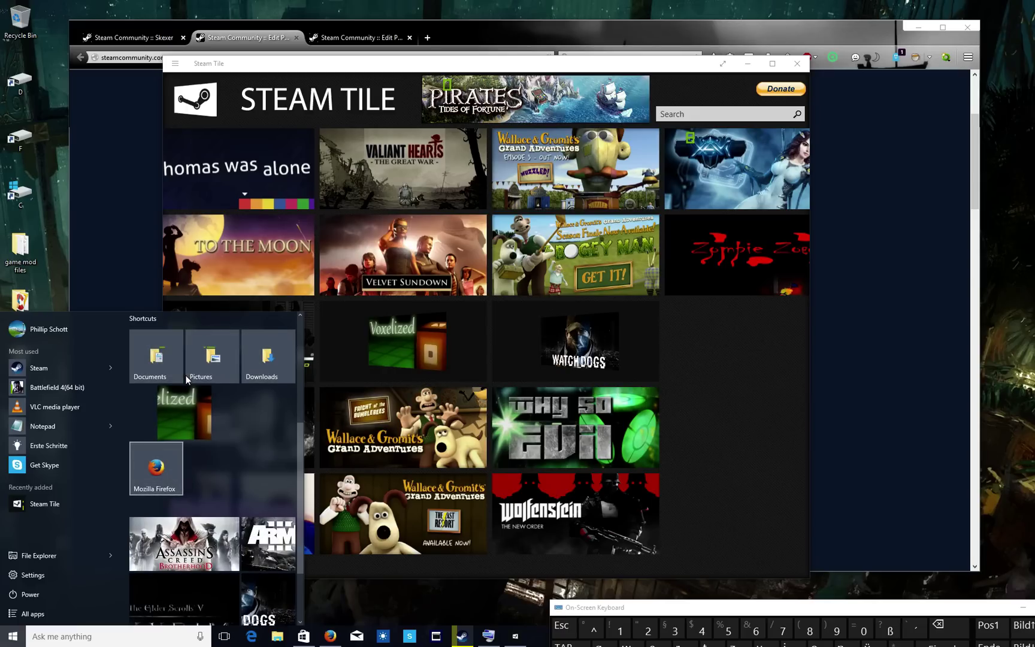
pyautogui.scroll(-2, 194, 480)
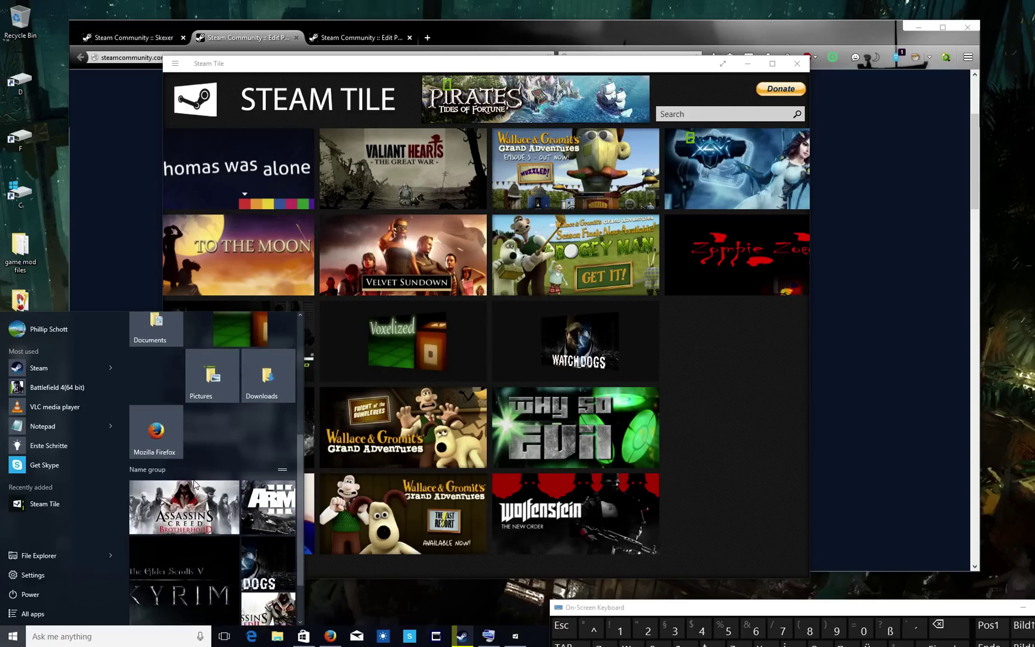
pyautogui.click(360, 407)
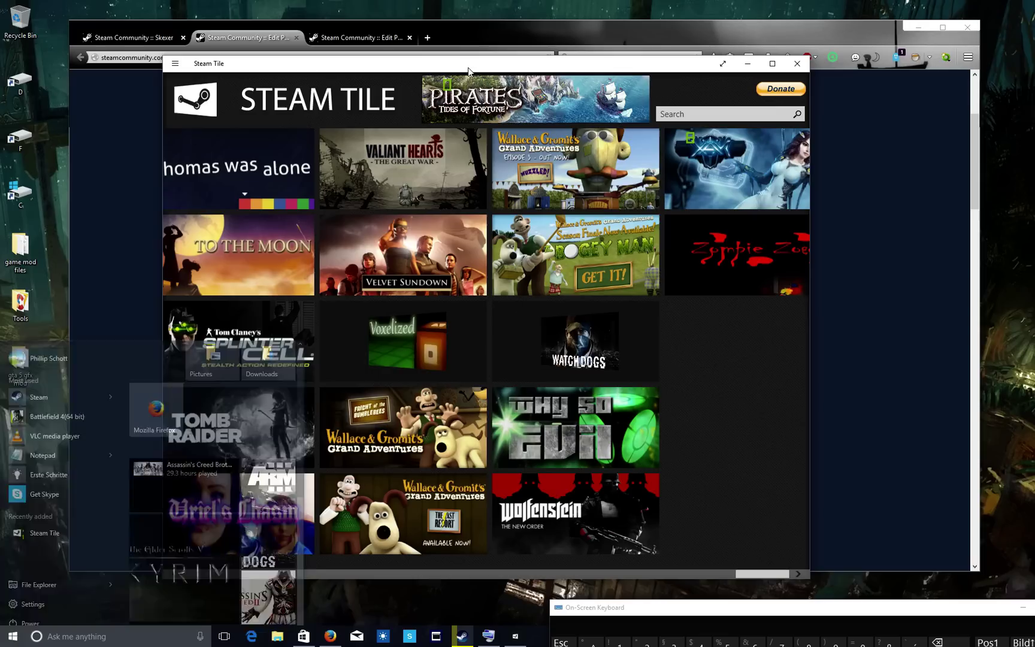
pyautogui.scroll(5, 410, 351)
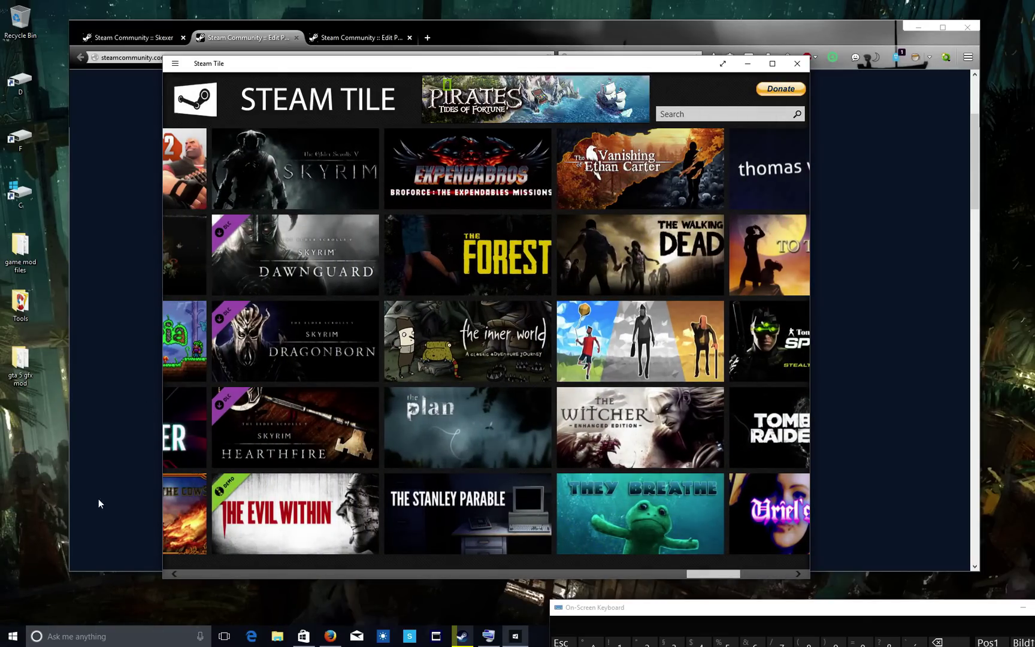
# Reopen the Start menu and scroll to the pinned games showing live play-time stats
pyautogui.click(12, 636)
pyautogui.scroll(-5, 215, 501)
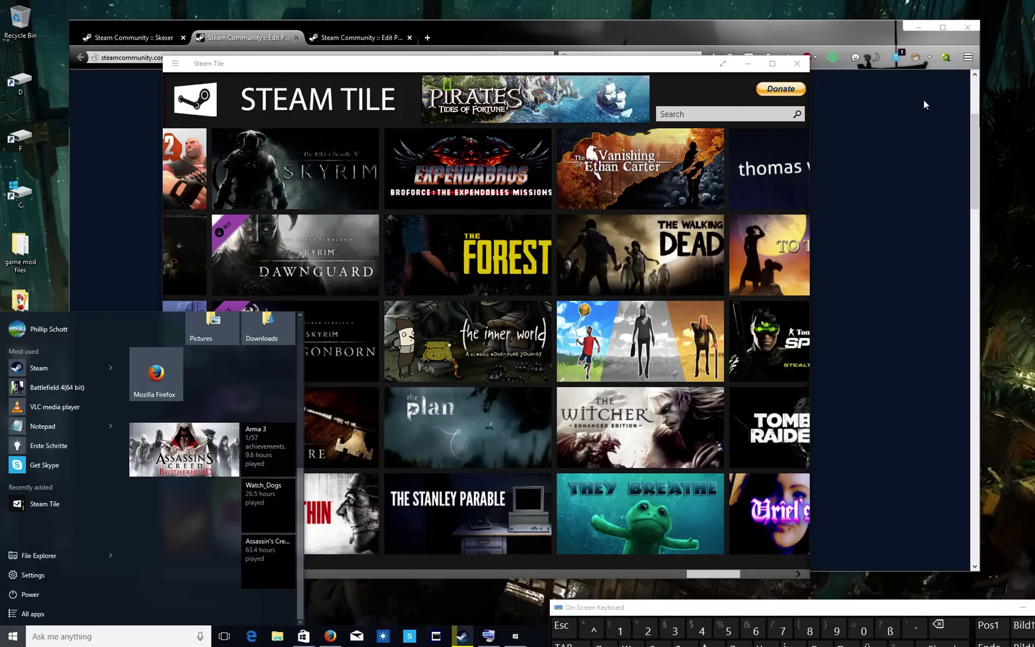
# Close Steam Tile and launch Voxelized from its pinned Start tile to show its configuration
pyautogui.click(797, 64)
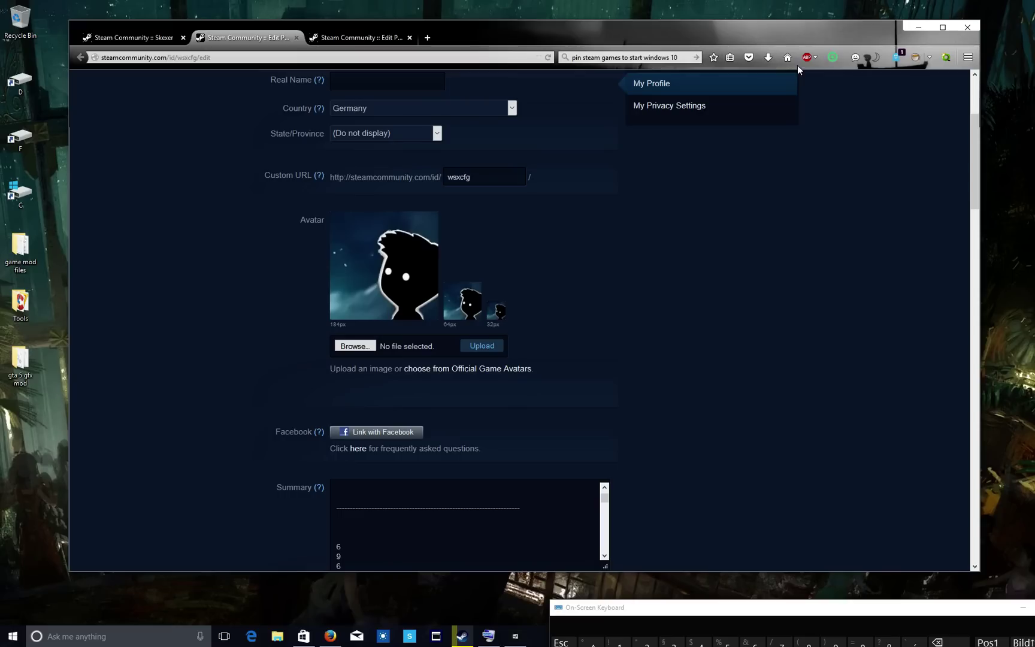
pyautogui.press('super')
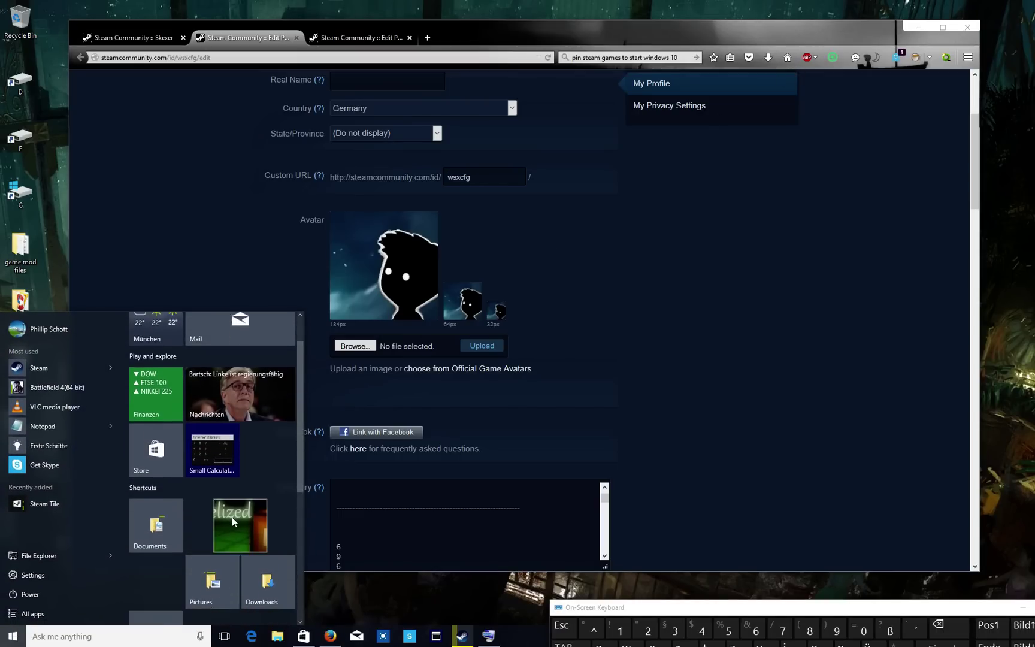
pyautogui.scroll(-5, 232, 518)
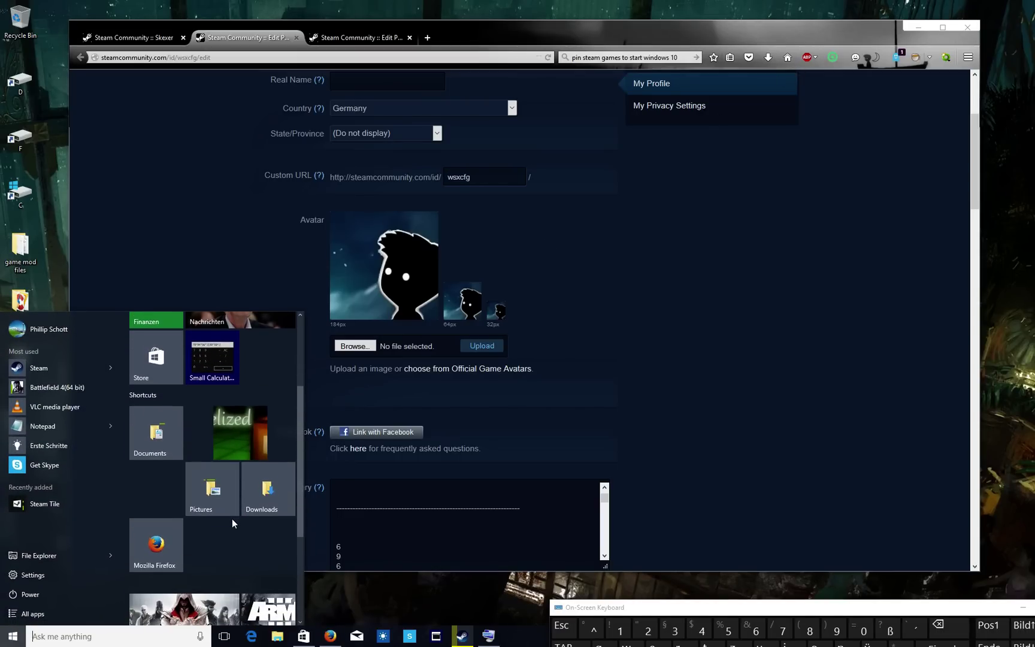
pyautogui.click(232, 441)
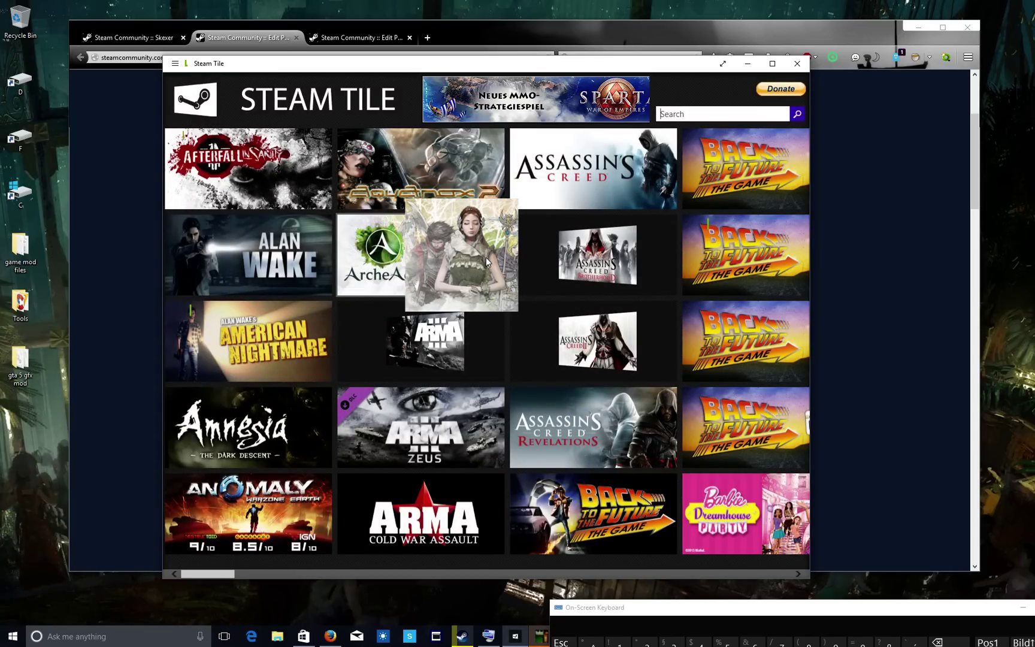
pyautogui.click(541, 638)
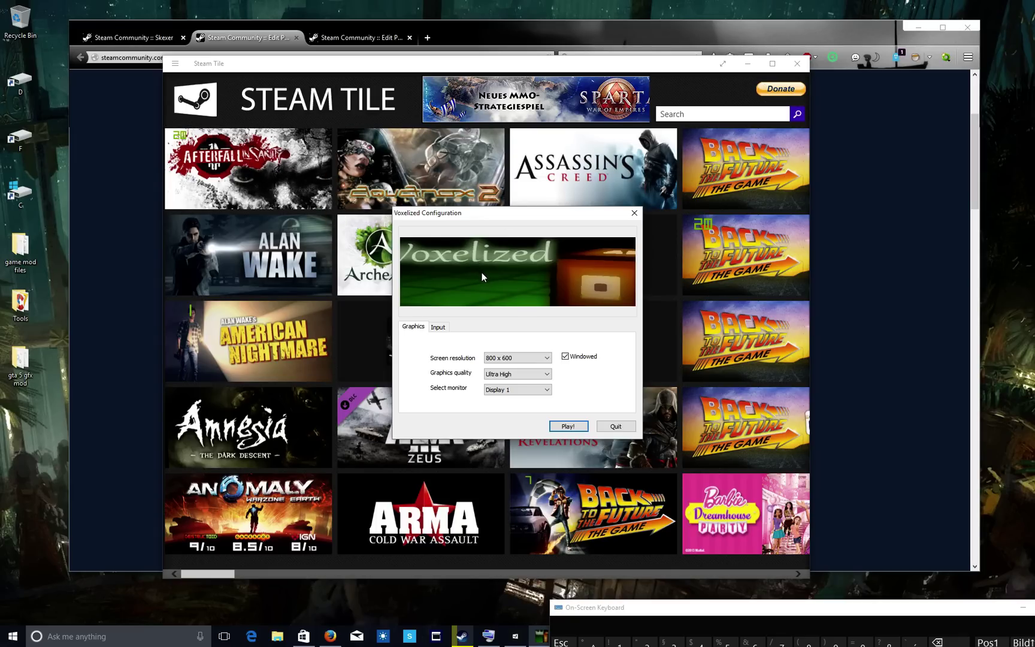
# Move the on-screen keyboard aside, then open and close Task Manager
pyautogui.moveTo(644, 623); pyautogui.dragTo(833, 615)
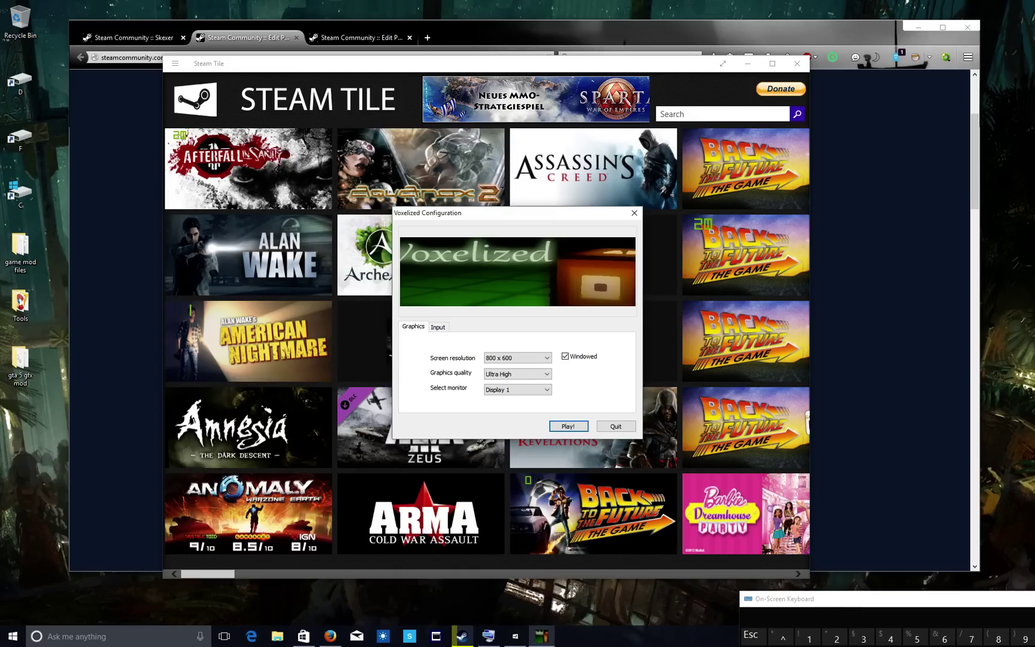
pyautogui.rightClick(636, 642)
pyautogui.click(666, 605)
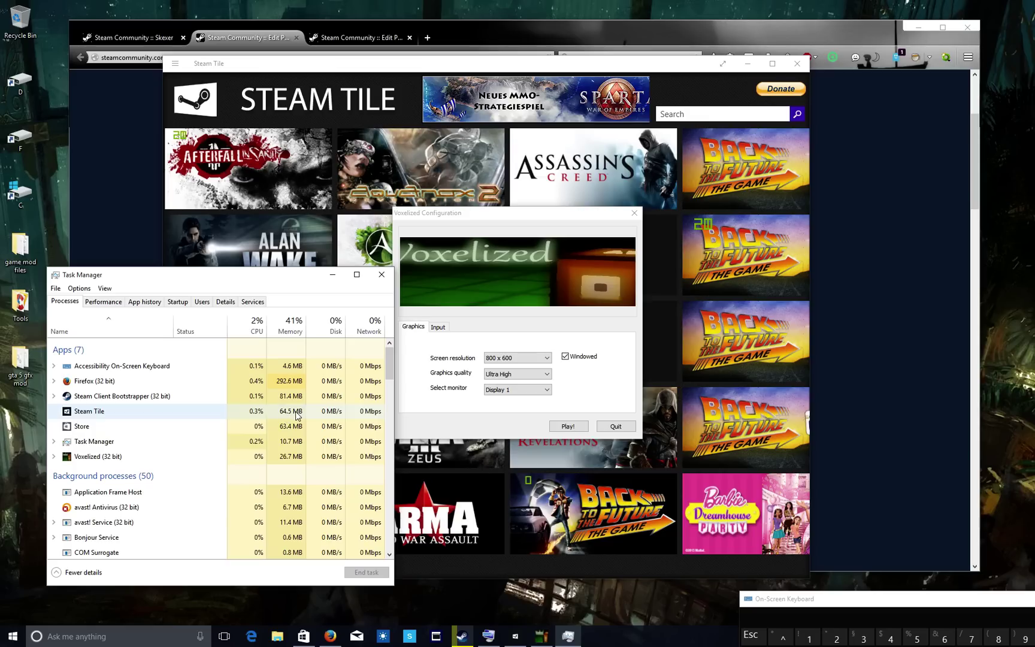
pyautogui.click(381, 274)
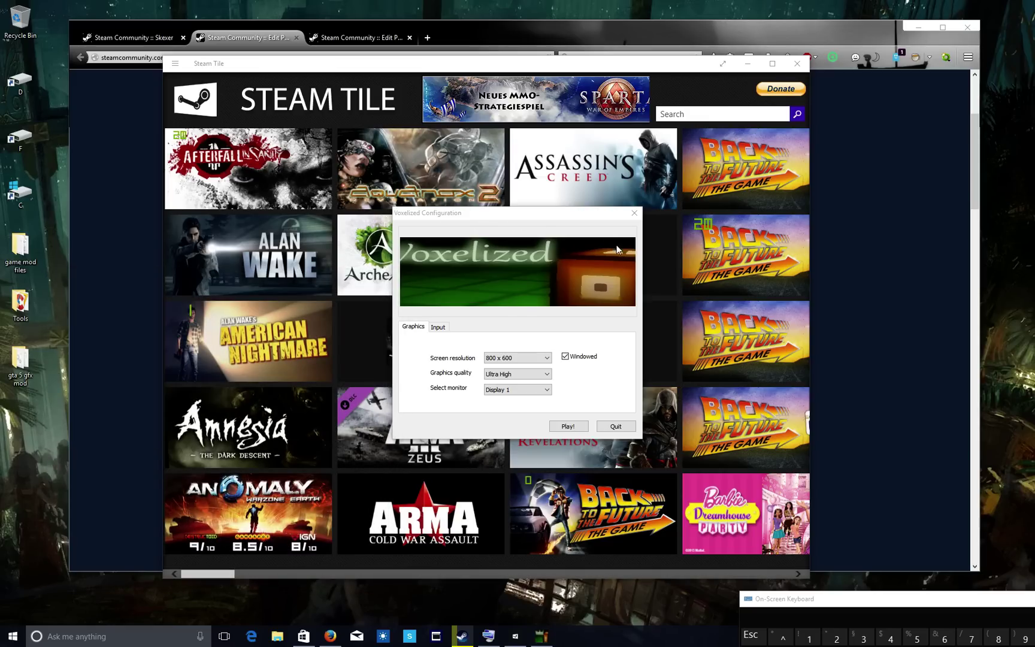
# Close the Steam Tile window and quit the Voxelized configuration dialog
pyautogui.click(797, 63)
pyautogui.moveTo(517, 224); pyautogui.dragTo(420, 227)
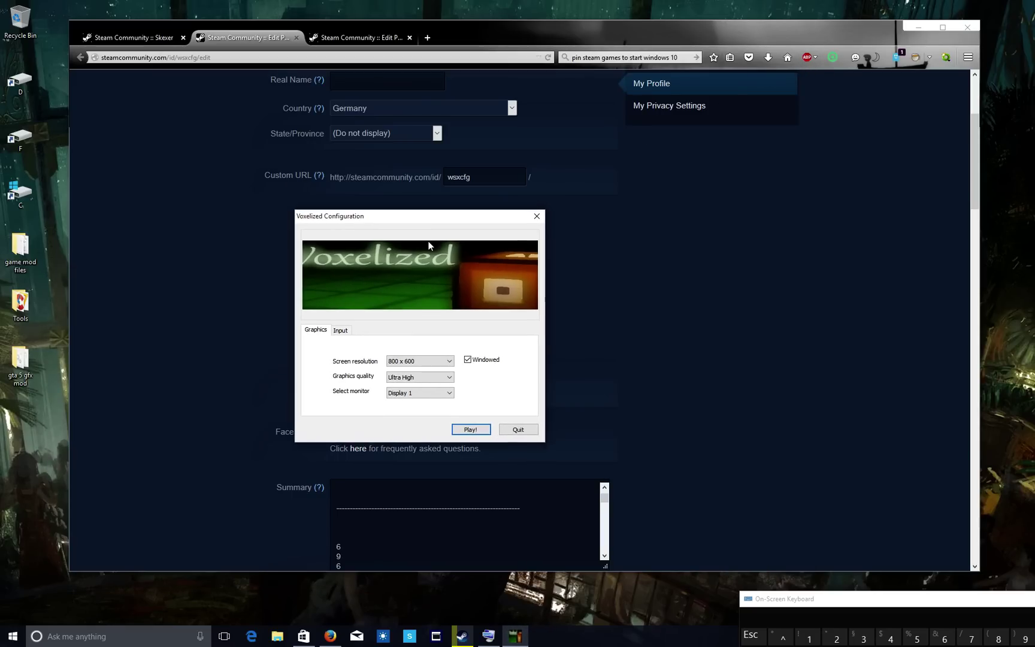
pyautogui.click(541, 221)
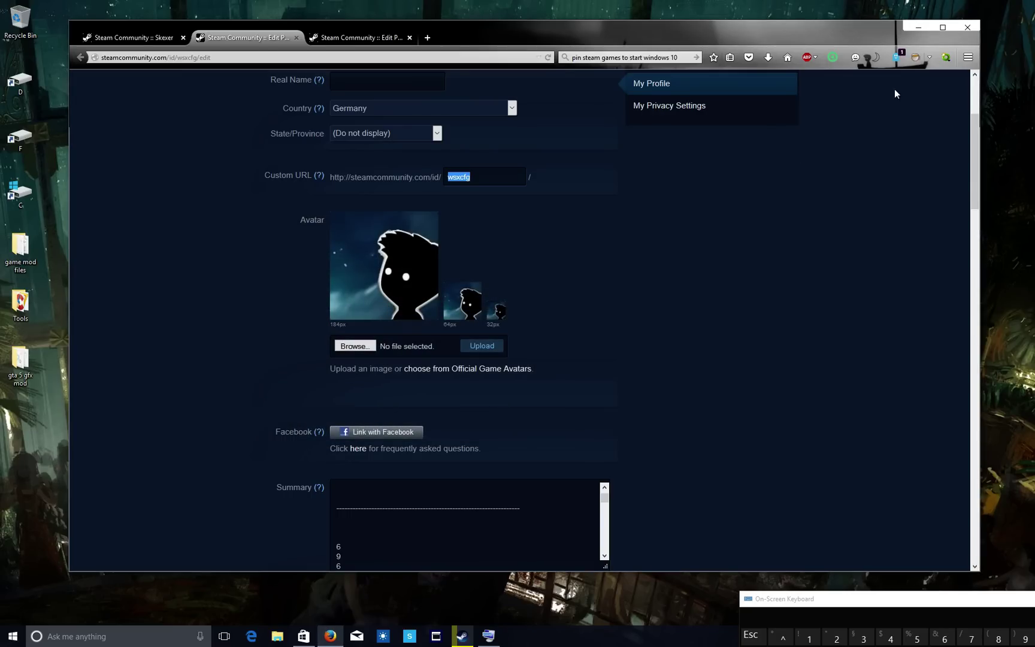
# Minimize Firefox and reposition the On-Screen Keyboard toward the lower middle of the screen
pyautogui.click(917, 28)
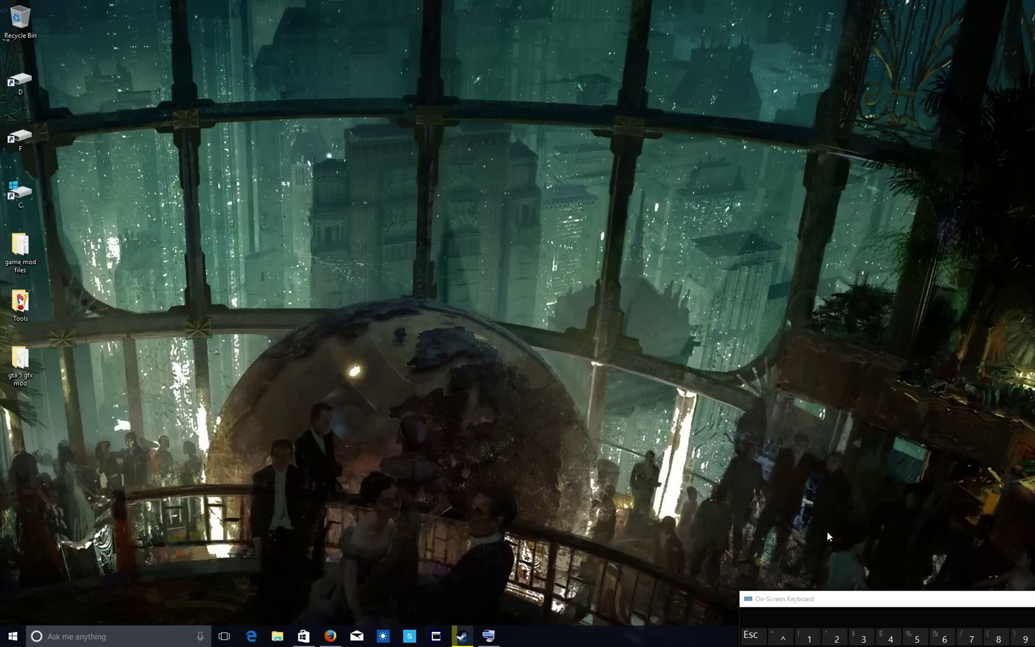
pyautogui.moveTo(592, 584); pyautogui.dragTo(524, 550)
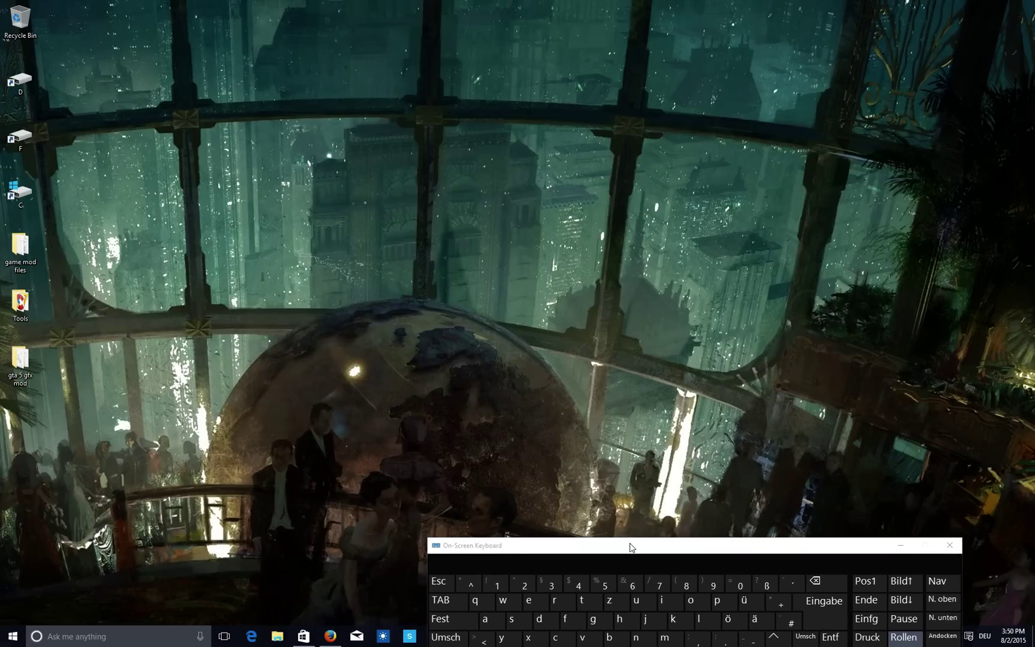